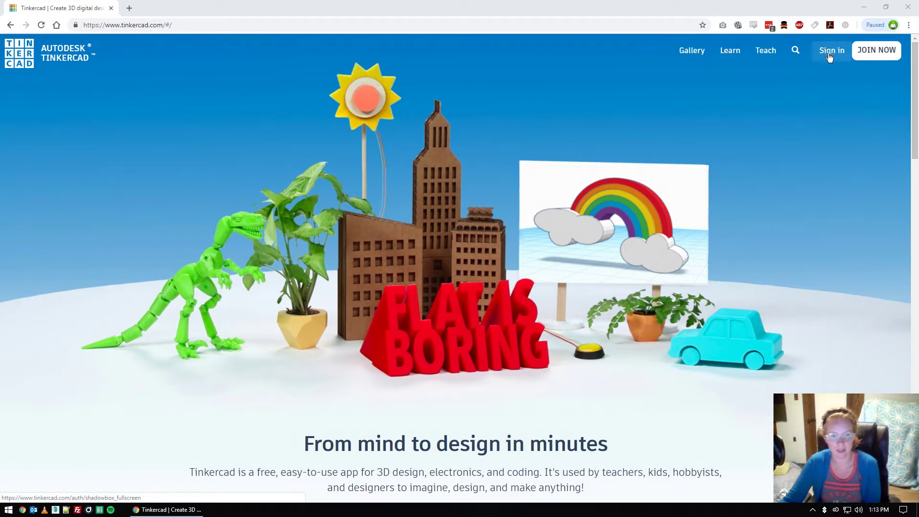
Sign in with the existing Google account through the social providers option, entering the account password.
left_click(830, 56)
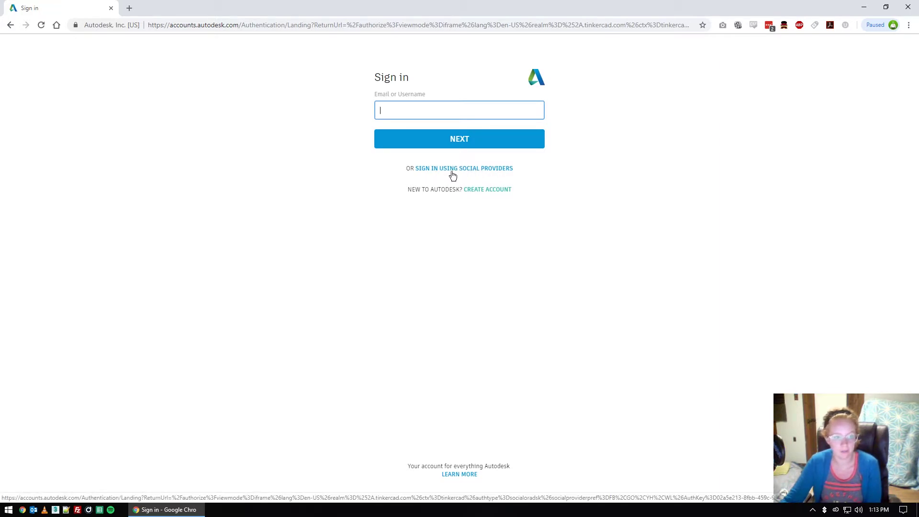
left_click(472, 174)
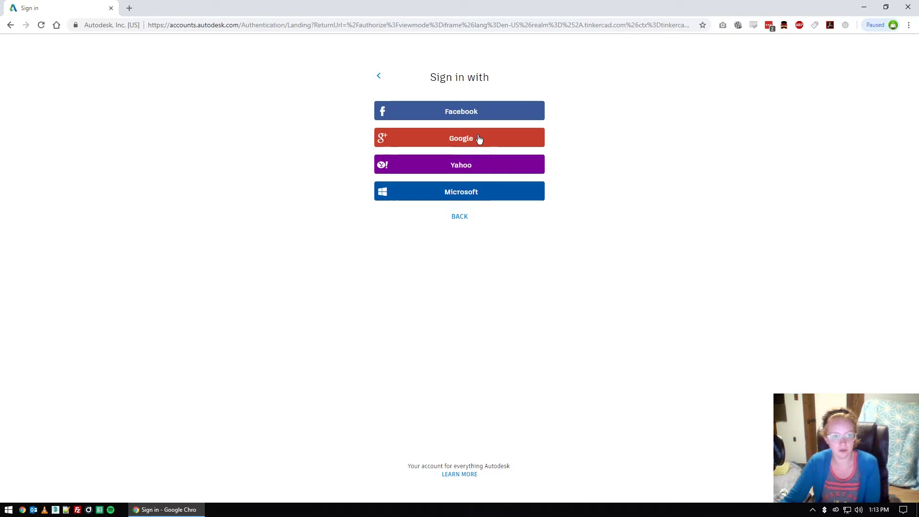
left_click(479, 139)
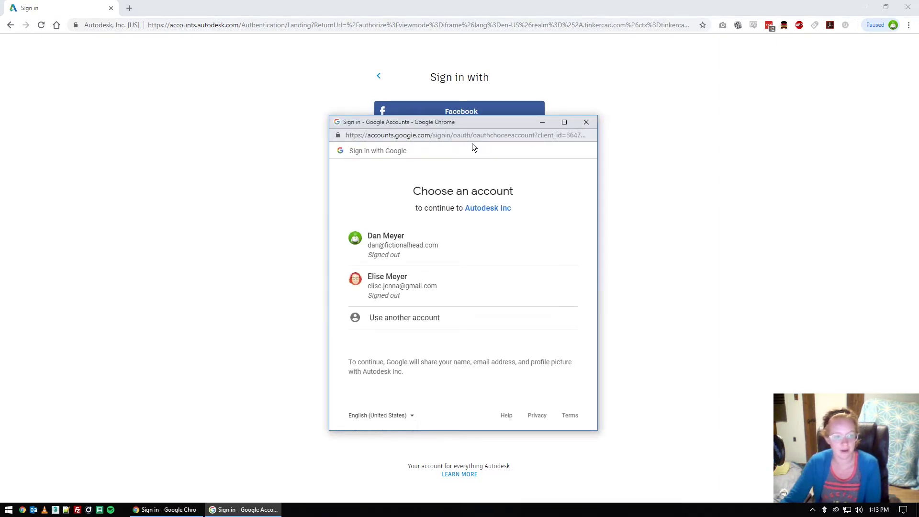
left_click(416, 283)
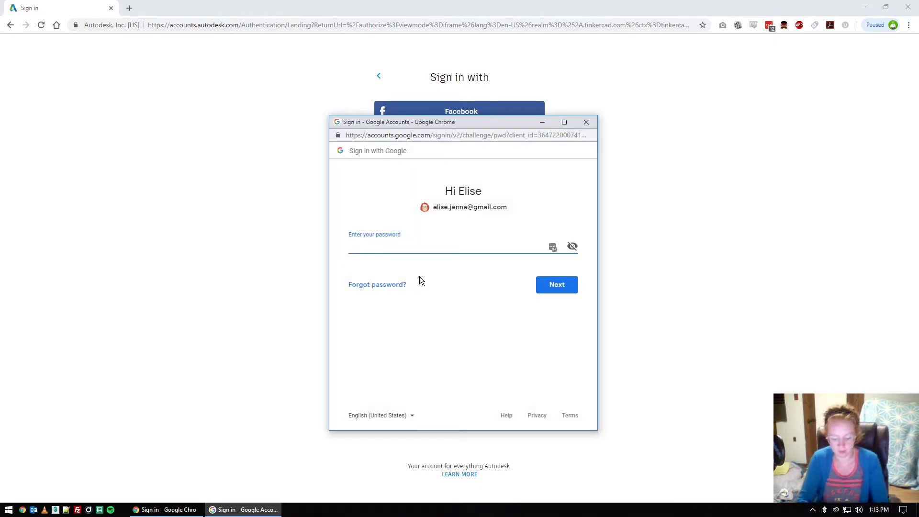
type("••••••••")
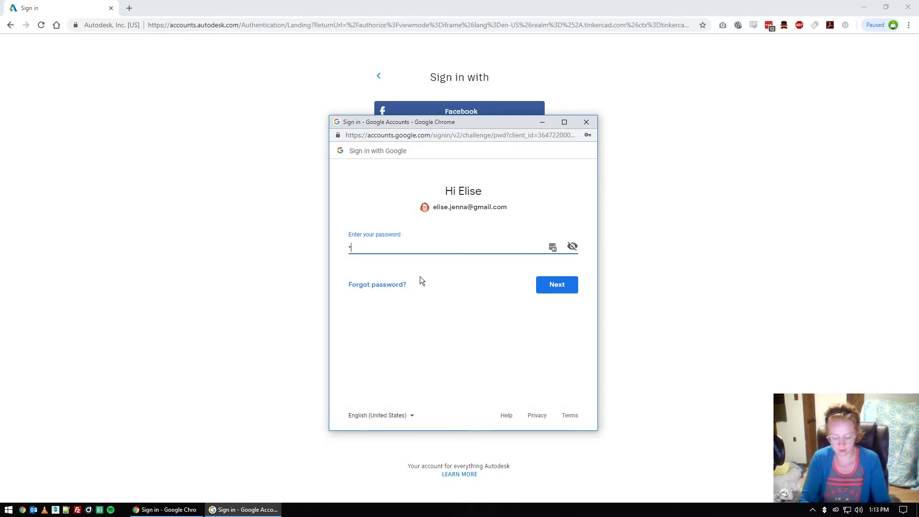
key("Return")
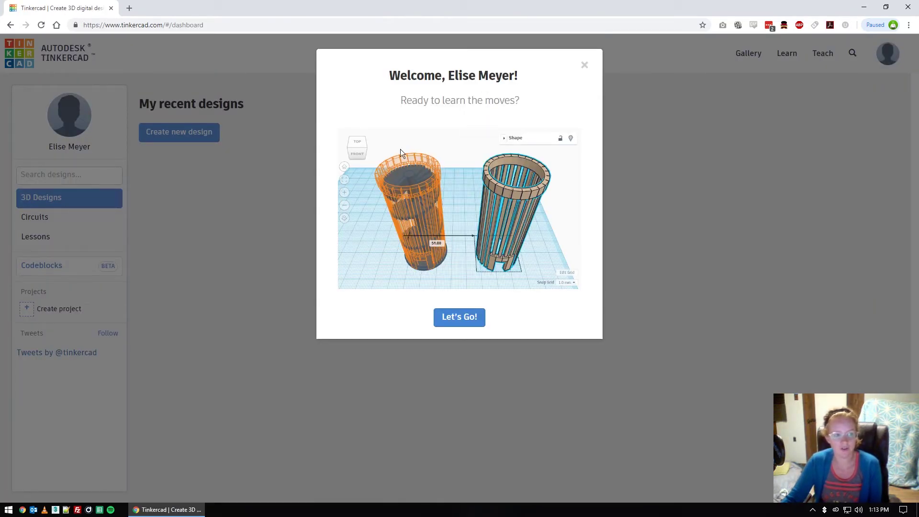
Dismiss the welcome tutorial offer and create a new 3D design named Practice.
left_click(585, 66)
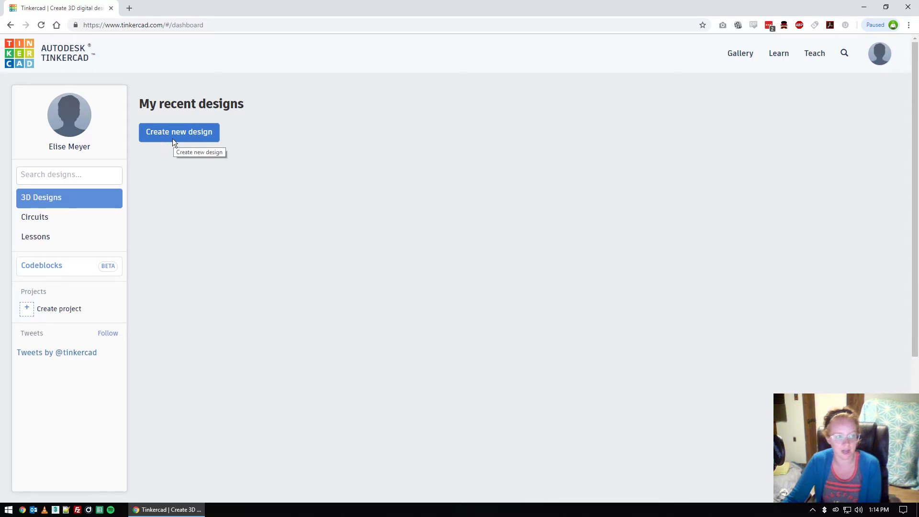
left_click(195, 137)
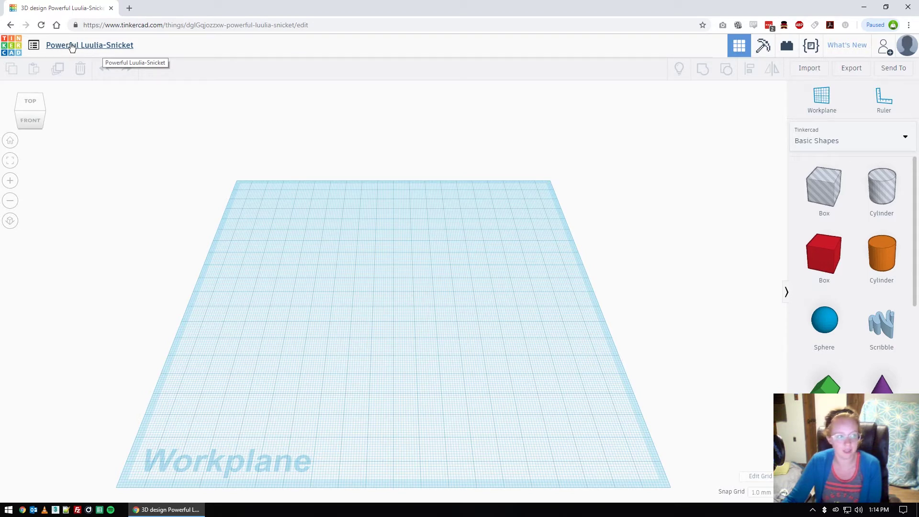
left_click(90, 46)
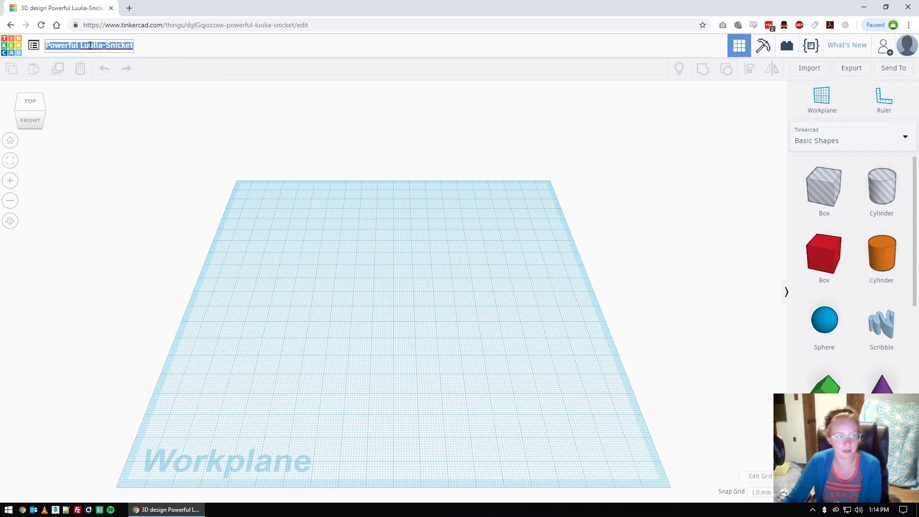
type("Practice")
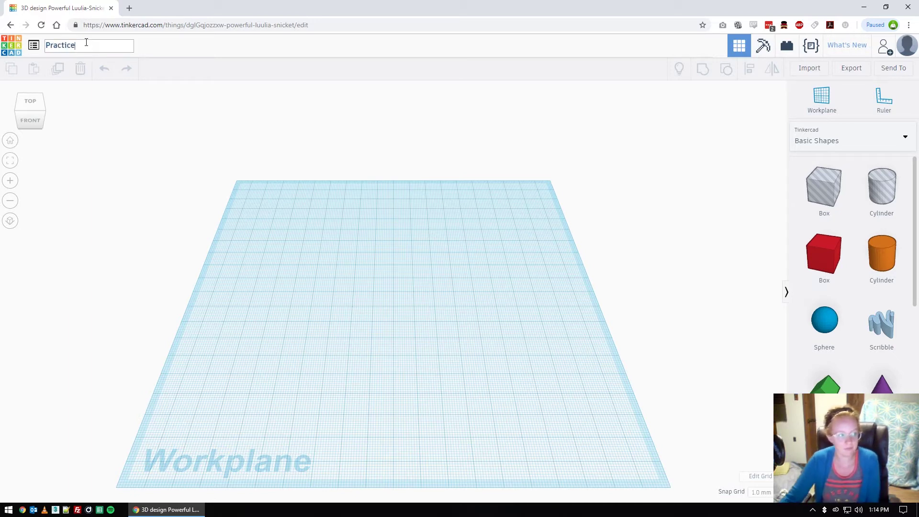
key("Return")
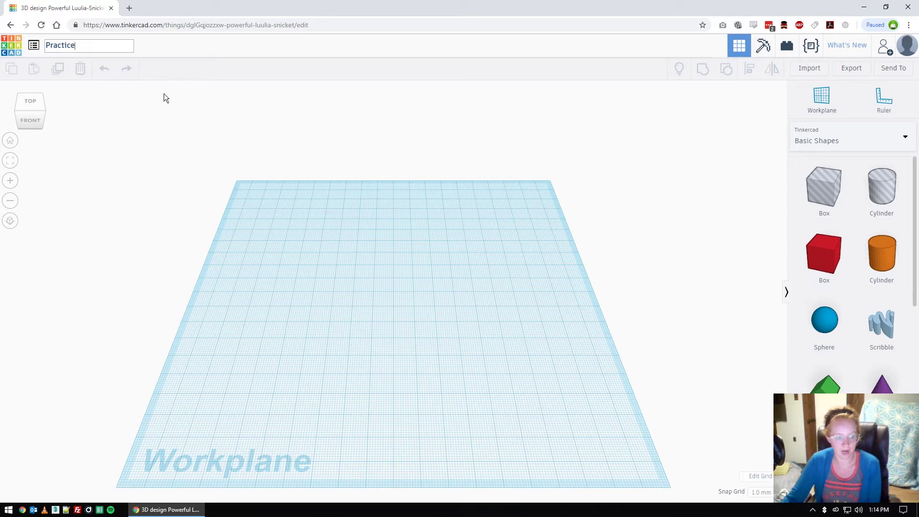
left_click(163, 94)
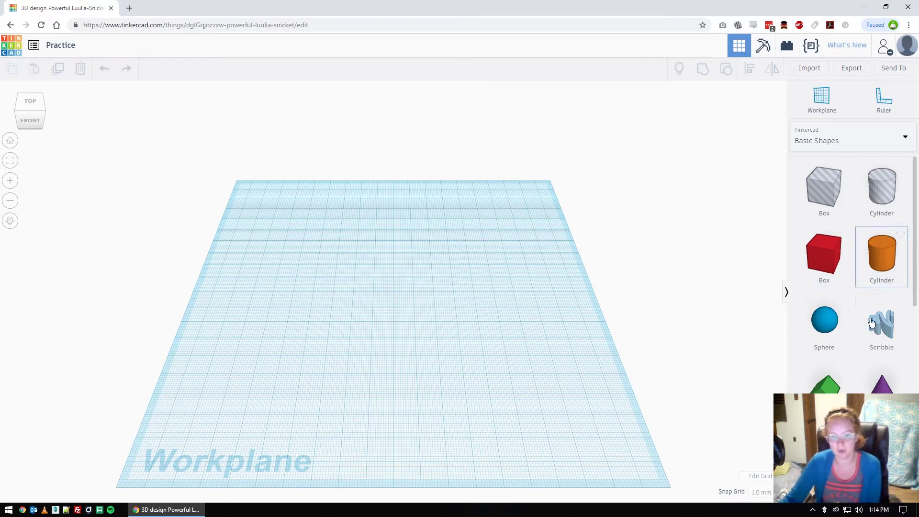
Browse the characters and the text and numbers shape collections, and return to Basic Shapes.
left_click_drag(915, 216, 915, 191)
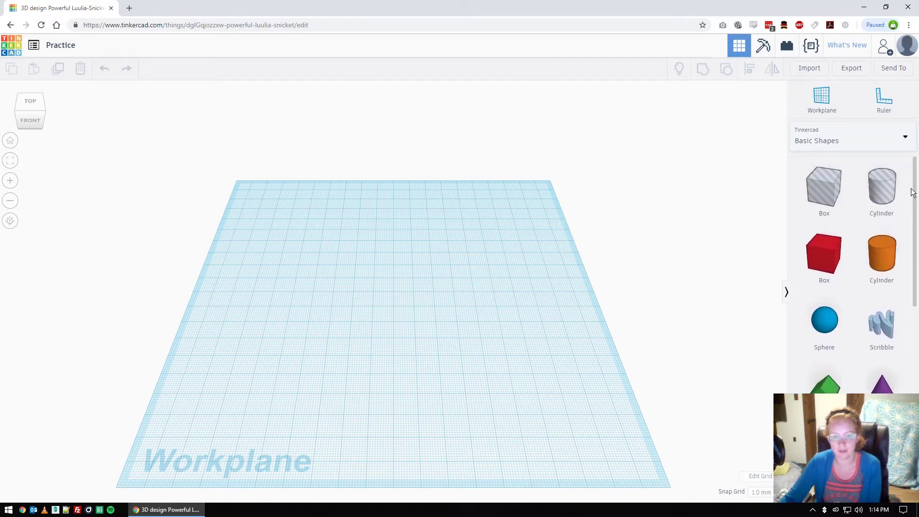
left_click(905, 144)
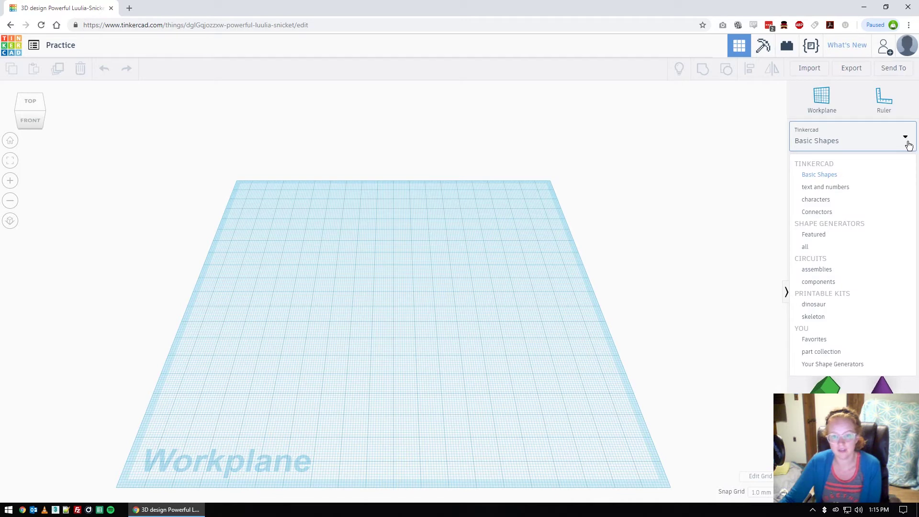
left_click(835, 201)
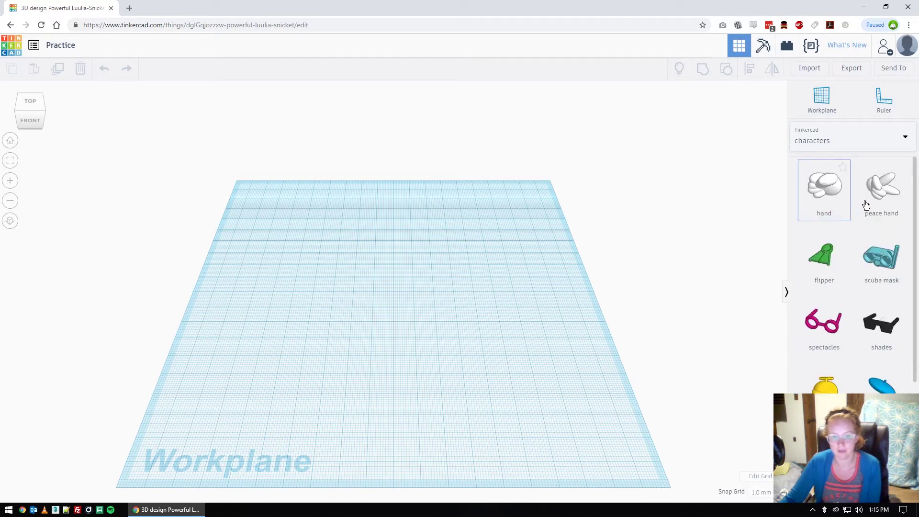
scroll(916, 227, "down", 2)
scroll(916, 227, "down", 3)
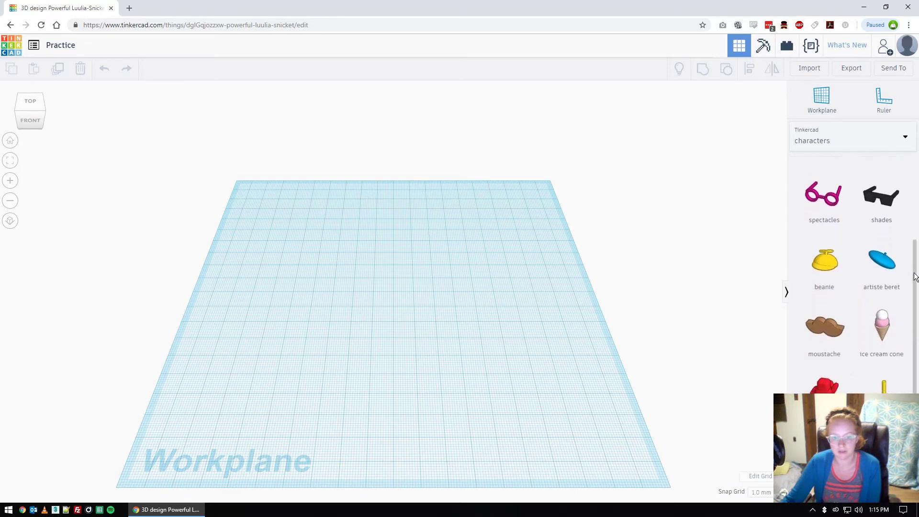
left_click(902, 149)
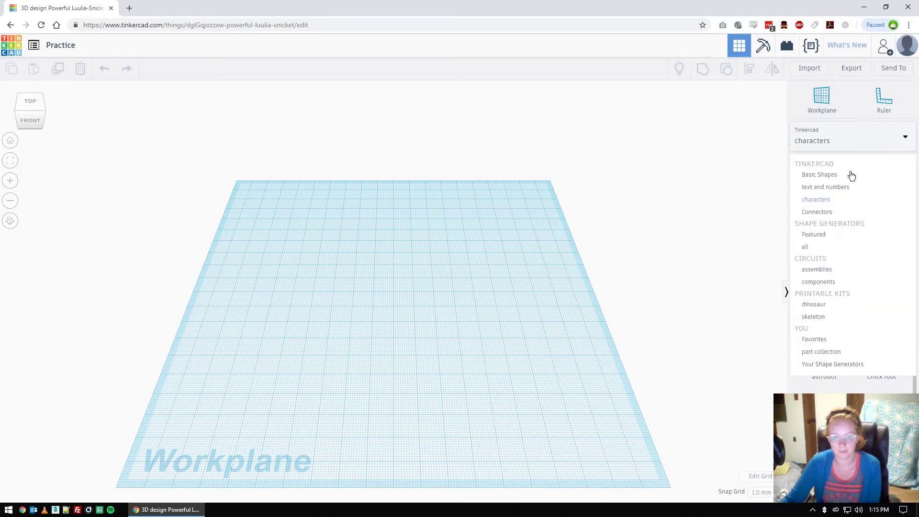
left_click(829, 192)
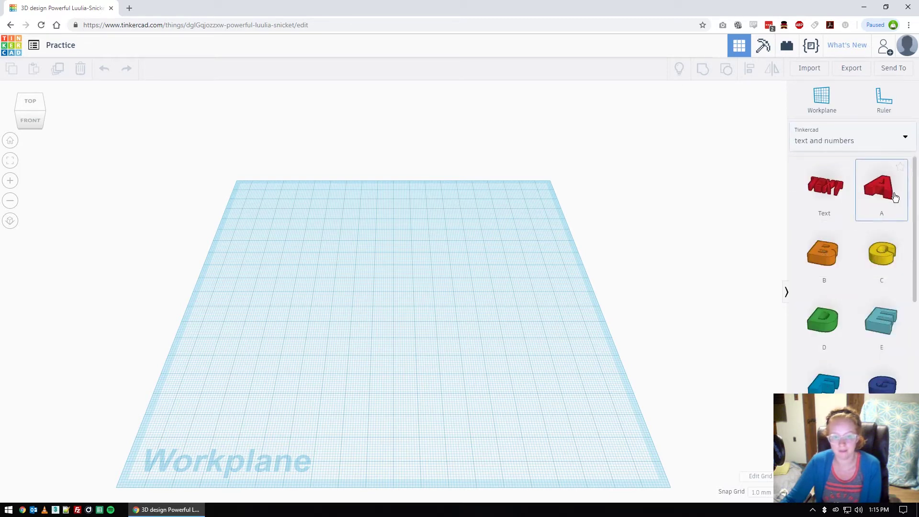
scroll(916, 216, "down", 5)
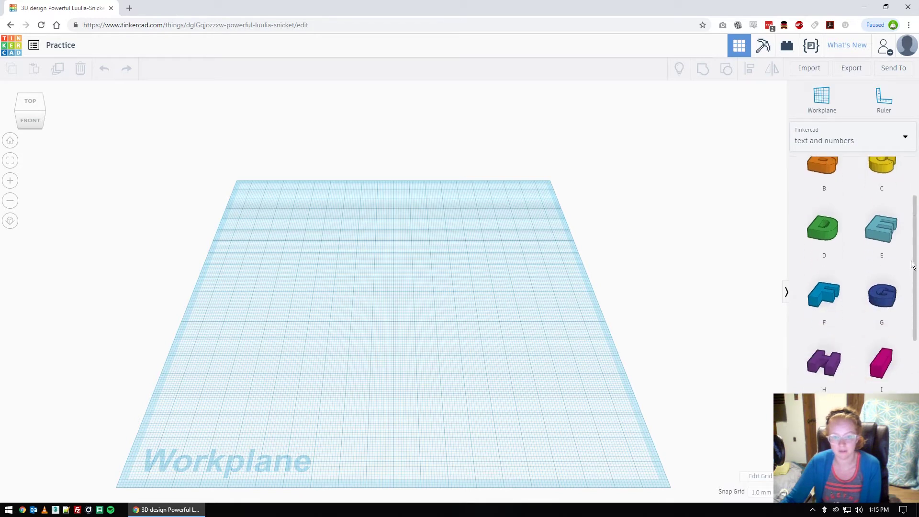
scroll(895, 317, "up", 5)
left_click(904, 143)
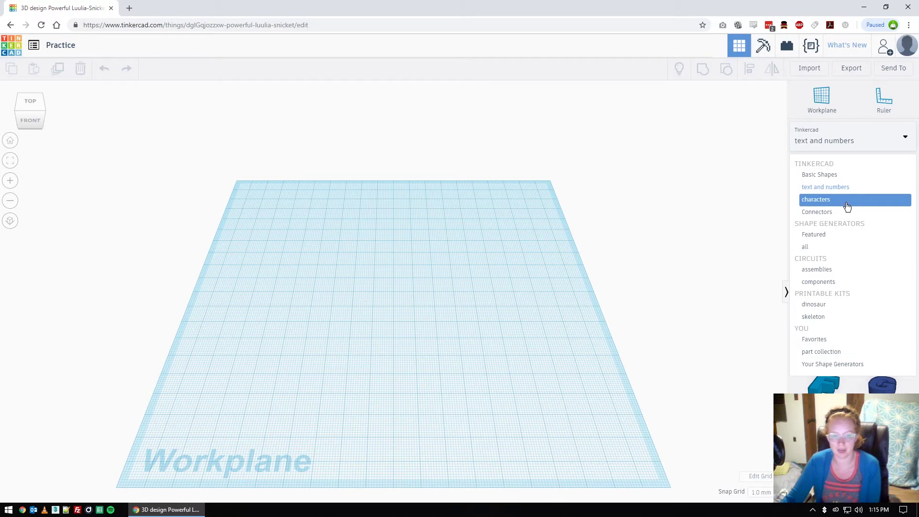
left_click(821, 176)
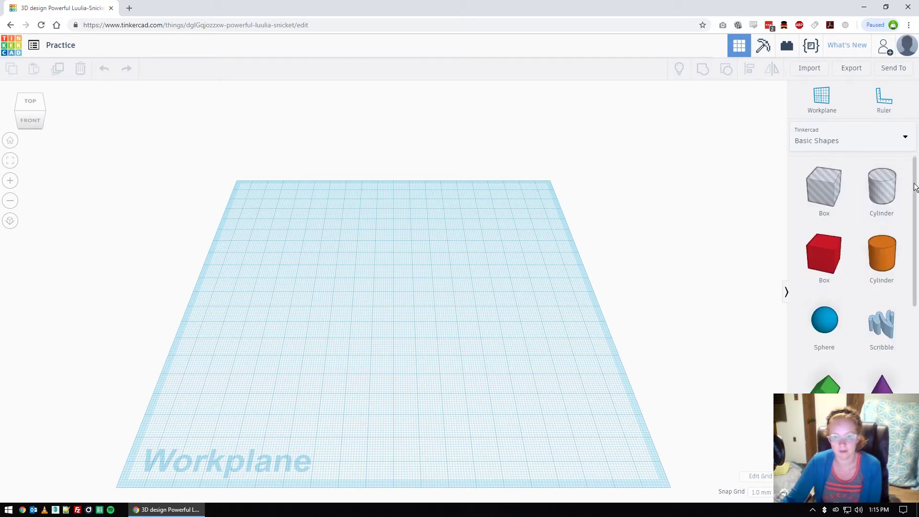
mouse_move(915, 184)
left_mouse_down()
mouse_move(916, 193)
mouse_move(918, 182)
left_mouse_up()
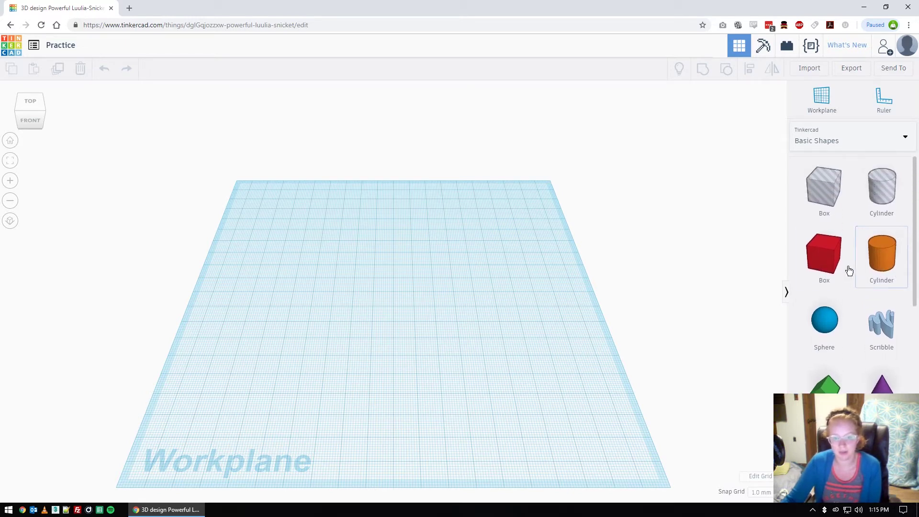
Place a solid red box near the middle of the workplane and a green roof shape just to its right.
left_click_drag(807, 273, 402, 301)
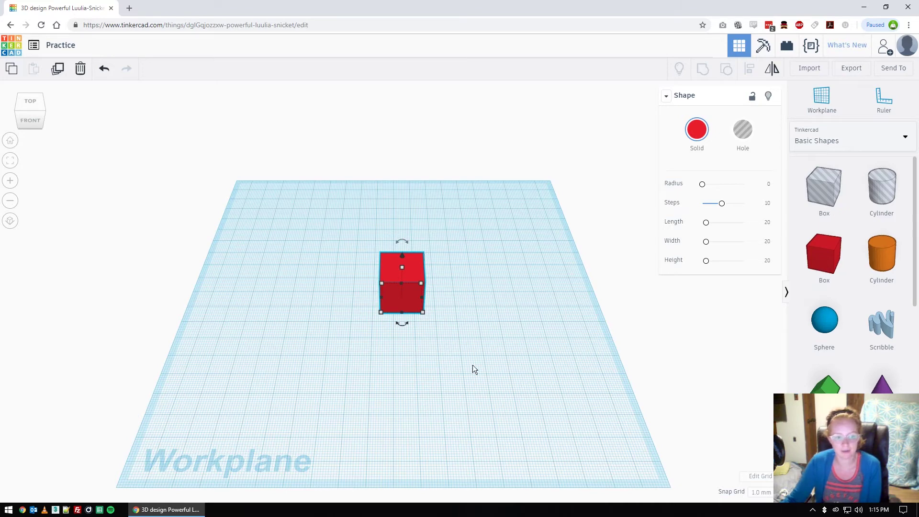
mouse_move(456, 363)
right_mouse_down()
mouse_move(334, 327)
mouse_move(322, 351)
mouse_move(386, 374)
mouse_move(480, 379)
mouse_move(573, 346)
mouse_move(524, 295)
mouse_move(445, 297)
mouse_move(384, 321)
mouse_move(379, 356)
mouse_move(404, 264)
mouse_move(507, 286)
mouse_move(555, 337)
mouse_move(552, 369)
mouse_move(458, 366)
right_mouse_up()
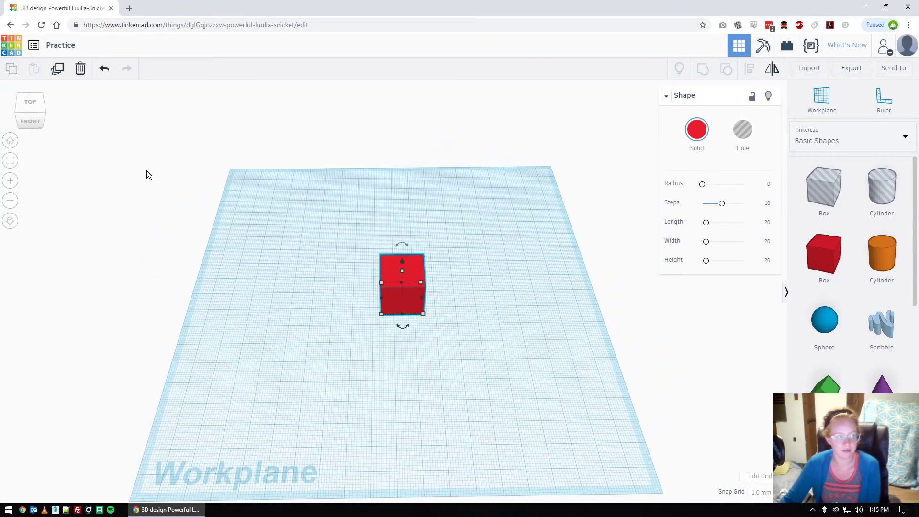
left_click(39, 110)
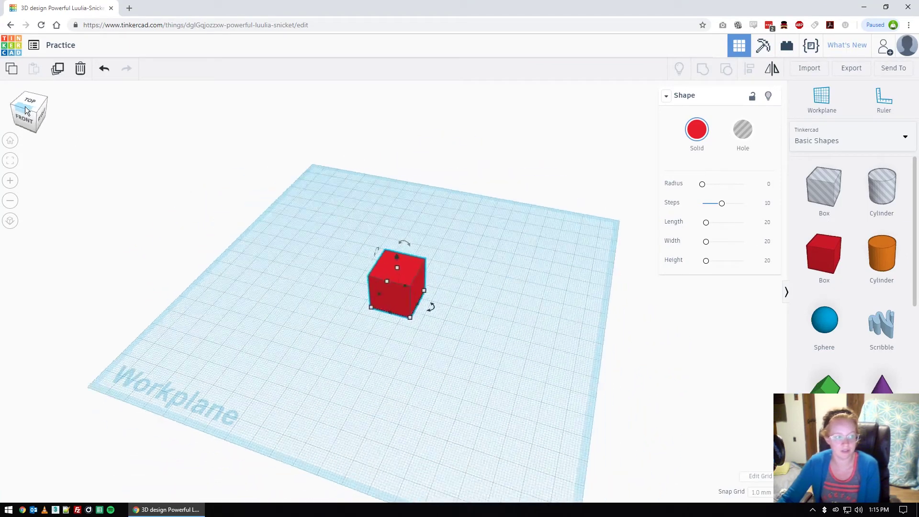
left_click(33, 98)
left_click(35, 114)
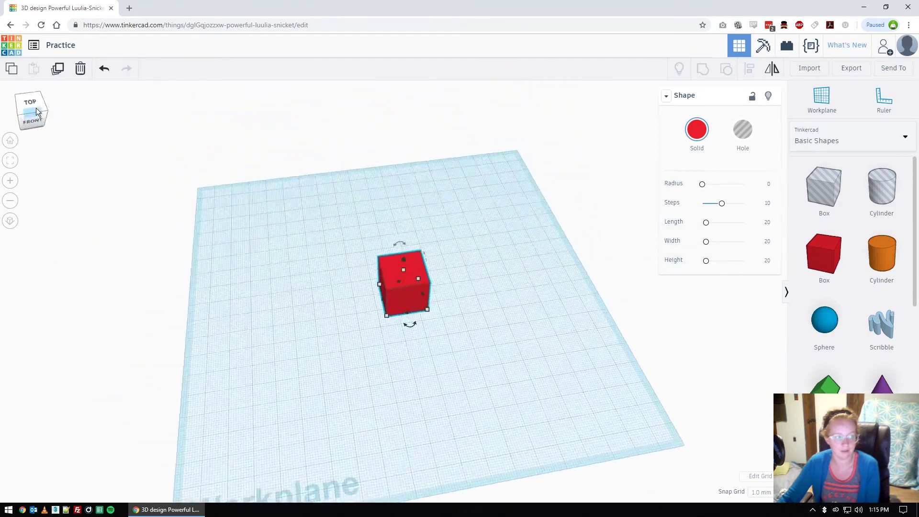
mouse_move(36, 105)
left_mouse_down()
mouse_move(27, 107)
mouse_move(41, 105)
left_mouse_up()
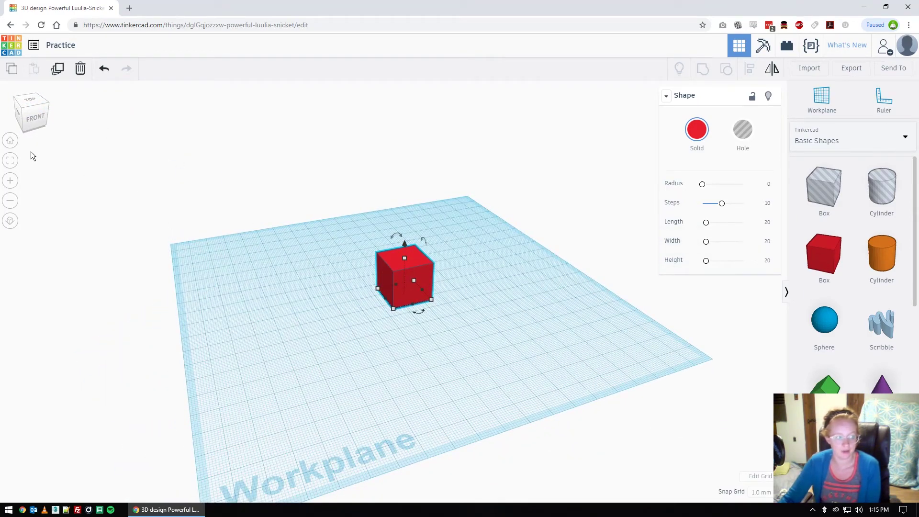
left_click(10, 140)
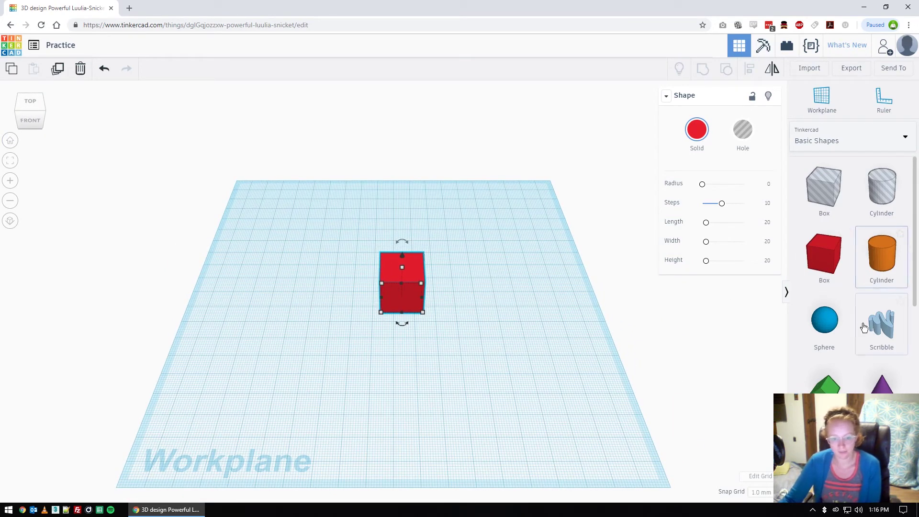
left_click_drag(825, 386, 453, 283)
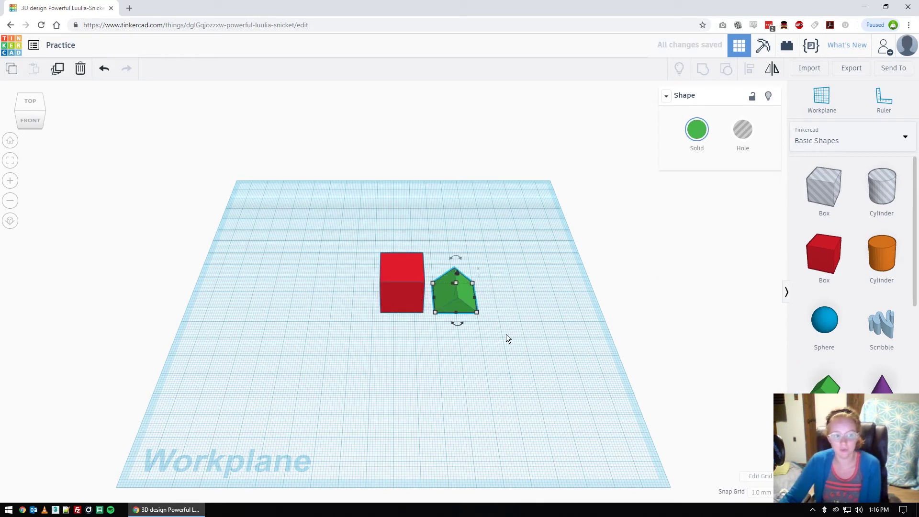
Enlarge the red box's footprint by stretching its front-left corner outward, and make the box slightly taller.
left_click(405, 296)
left_click(405, 297)
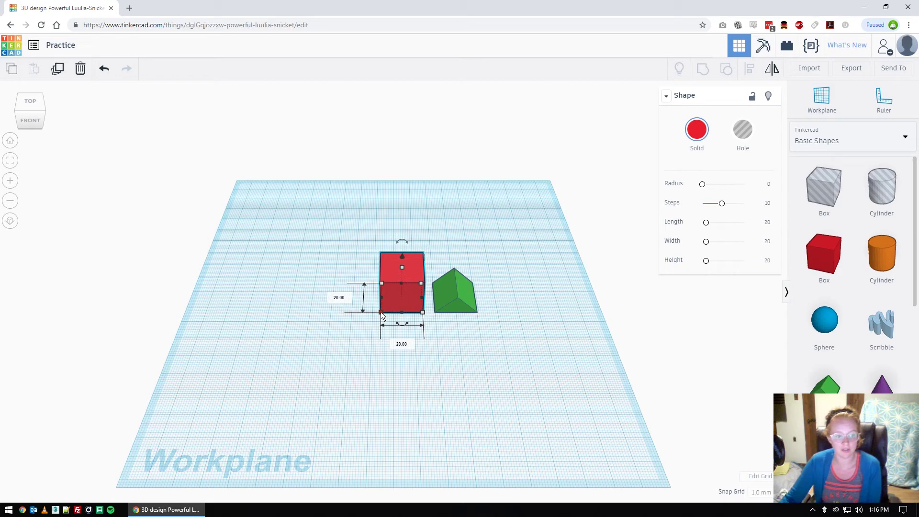
left_click_drag(381, 312, 330, 333)
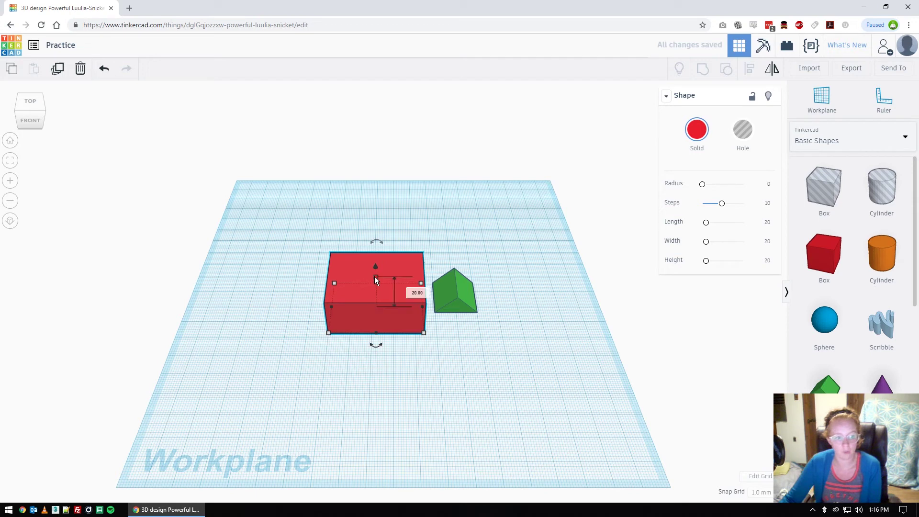
mouse_move(376, 276)
left_mouse_down()
mouse_move(371, 254)
mouse_move(369, 269)
left_mouse_up()
left_click(501, 322)
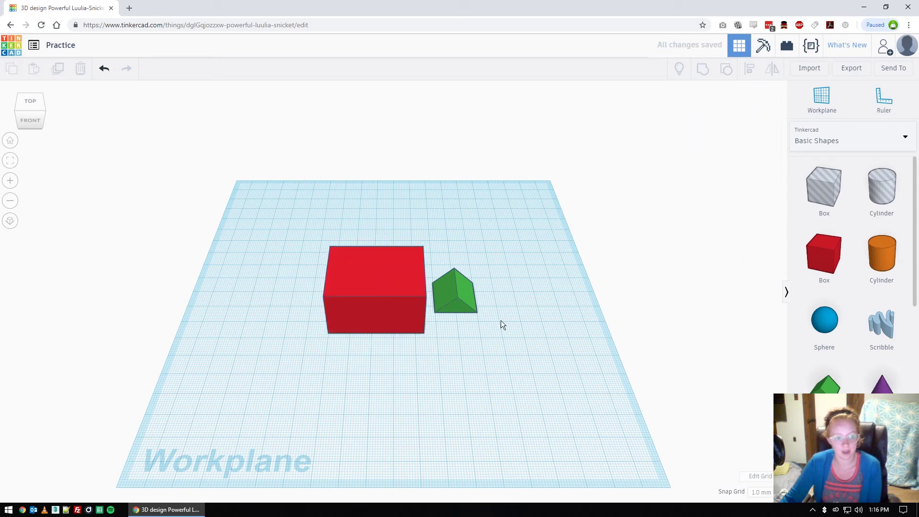
Raise the green roof shape about 25 mm above the workplane and move it over the middle of the red box.
left_click(461, 307)
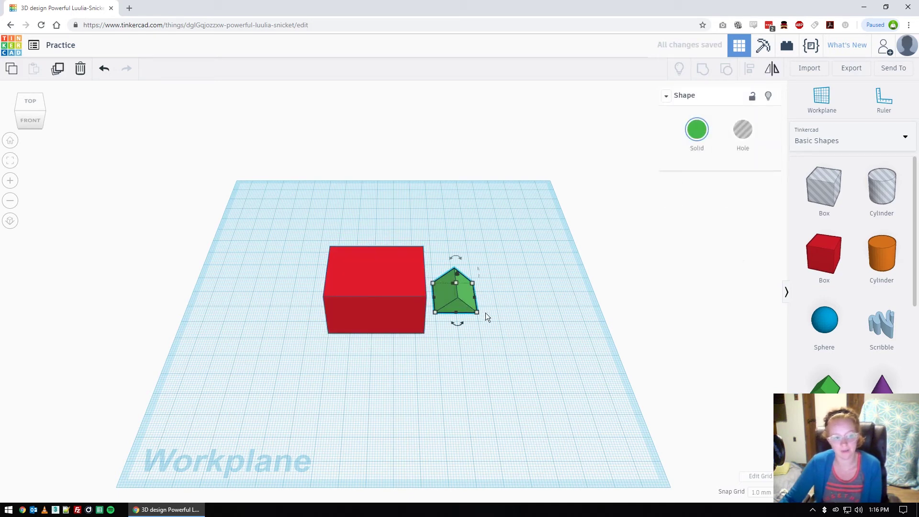
left_click(538, 314)
right_click_drag(464, 332, 502, 330)
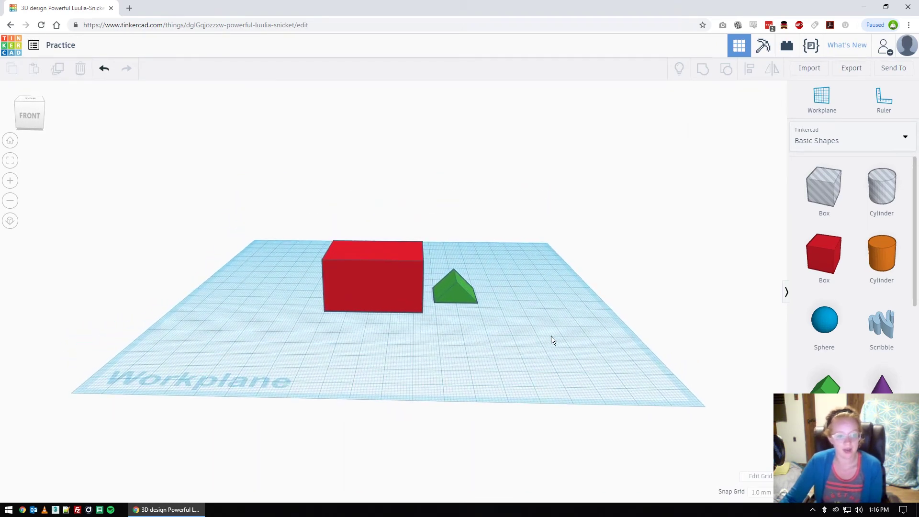
left_click(450, 291)
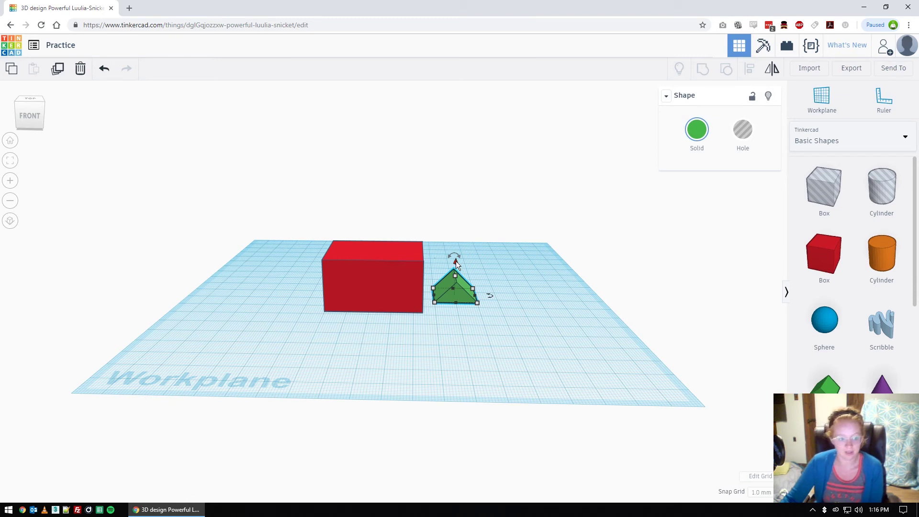
left_click_drag(456, 261, 375, 212)
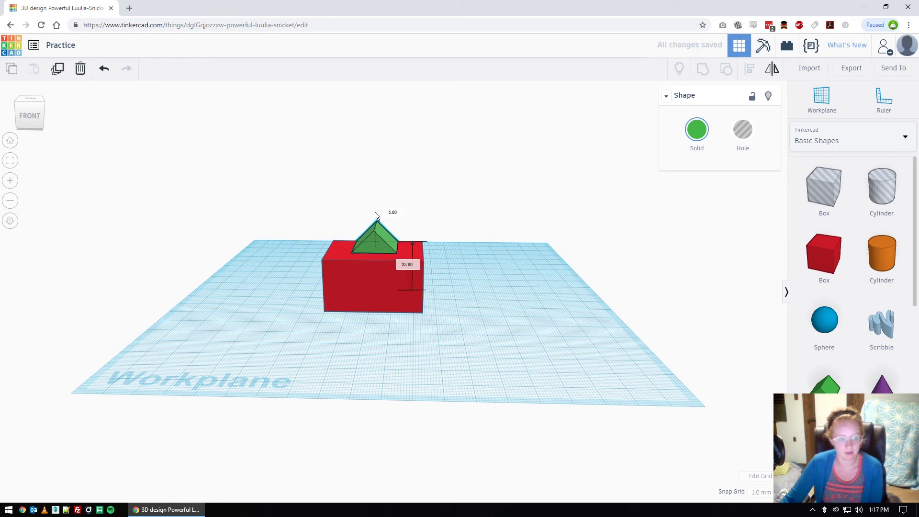
Adjust the green roof's height from a side view so its base rests on the red box's upper face.
right_click_drag(489, 251, 260, 245)
left_click_drag(377, 205, 376, 194)
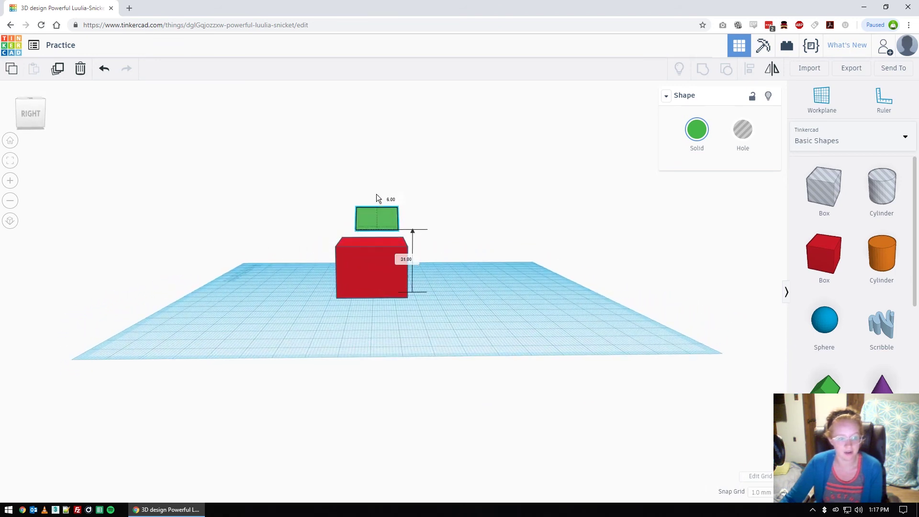
right_click_drag(455, 257, 453, 251)
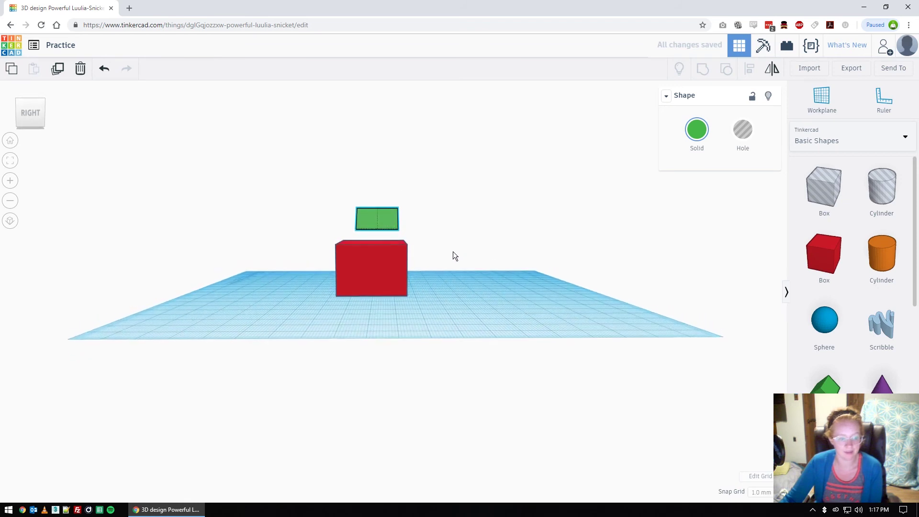
left_click_drag(378, 194, 378, 206)
right_click_drag(303, 285, 552, 284)
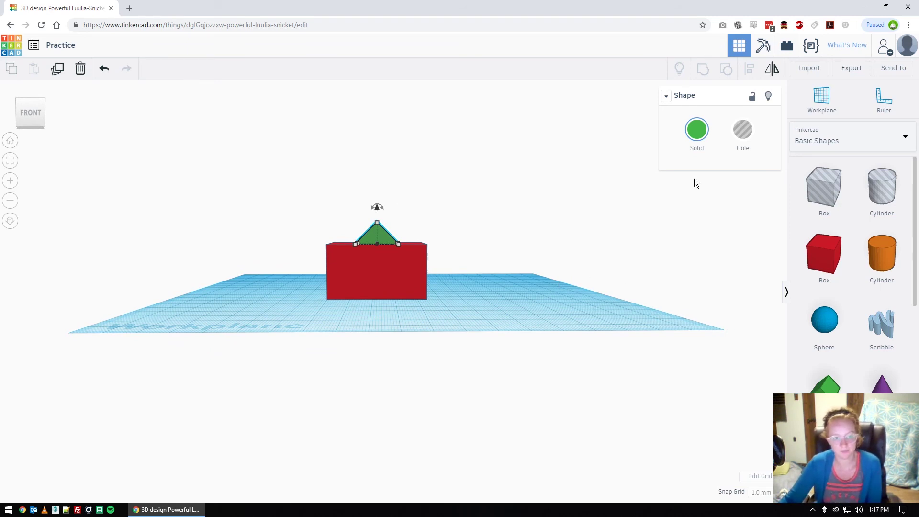
Recolor the roof shape dark yellow and the box below it black, using preset colors.
left_click(697, 132)
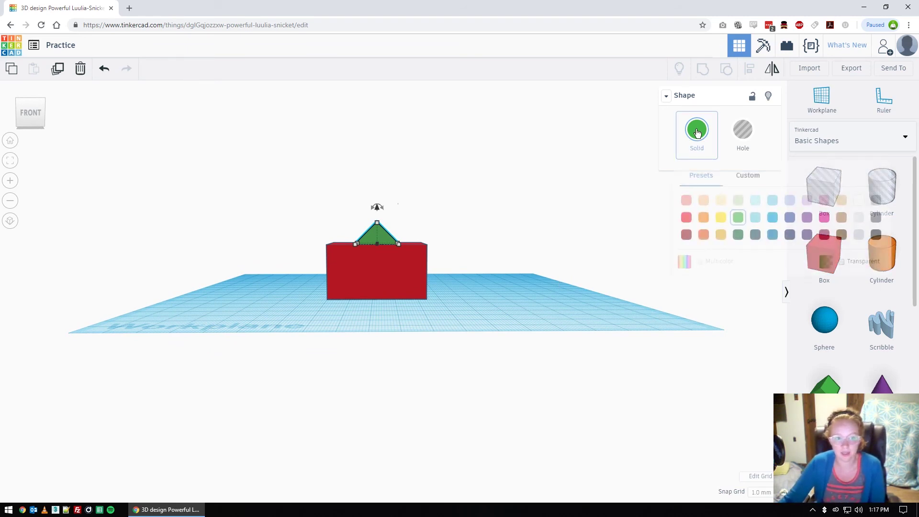
left_click(722, 234)
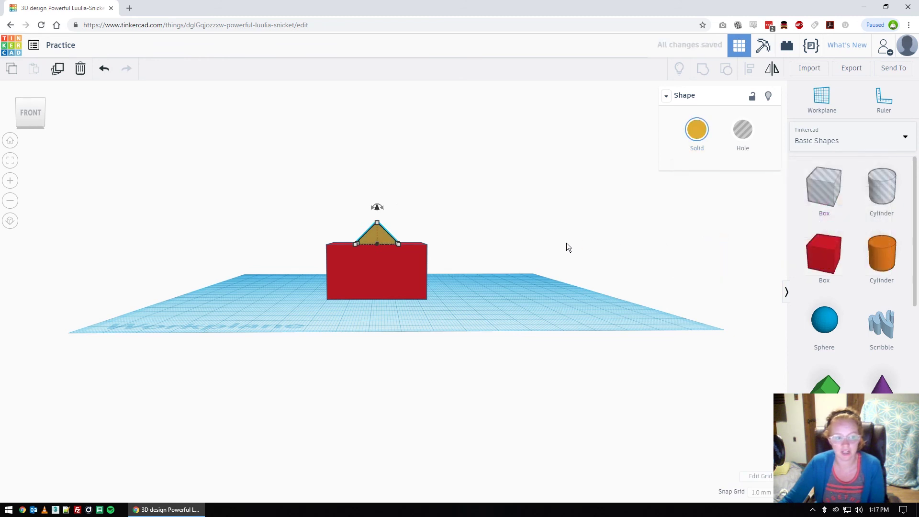
left_click(412, 275)
left_click(697, 134)
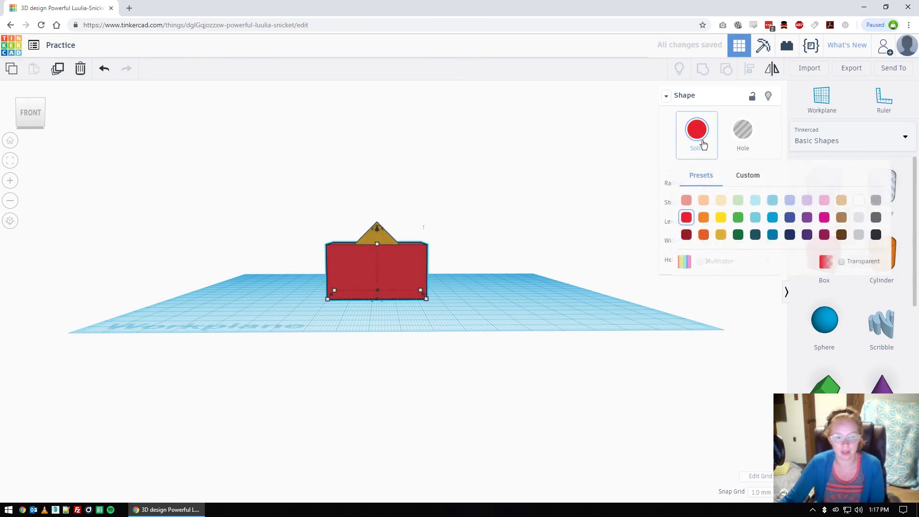
left_click(878, 237)
left_click(647, 266)
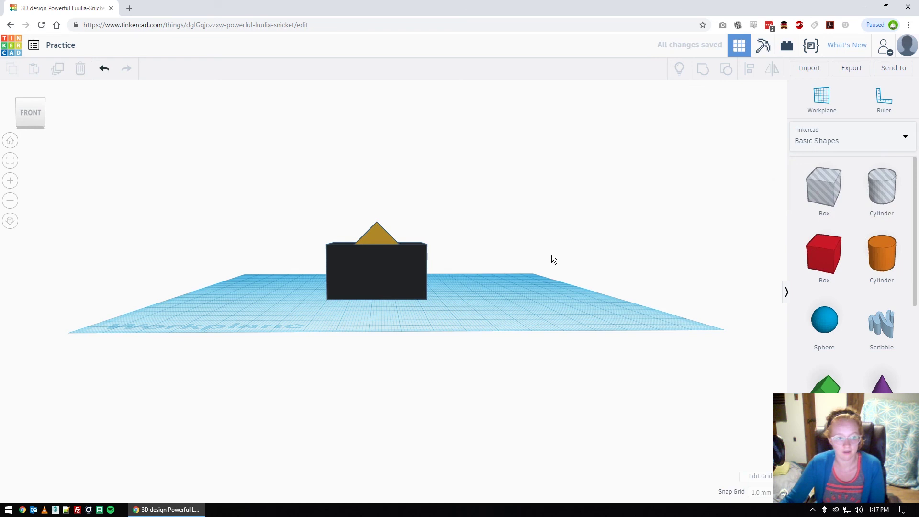
Stretch the roof's corners outward to about 44 mm wide so it covers the whole upper face of the black box.
right_click_drag(552, 255, 542, 318)
left_click(382, 273)
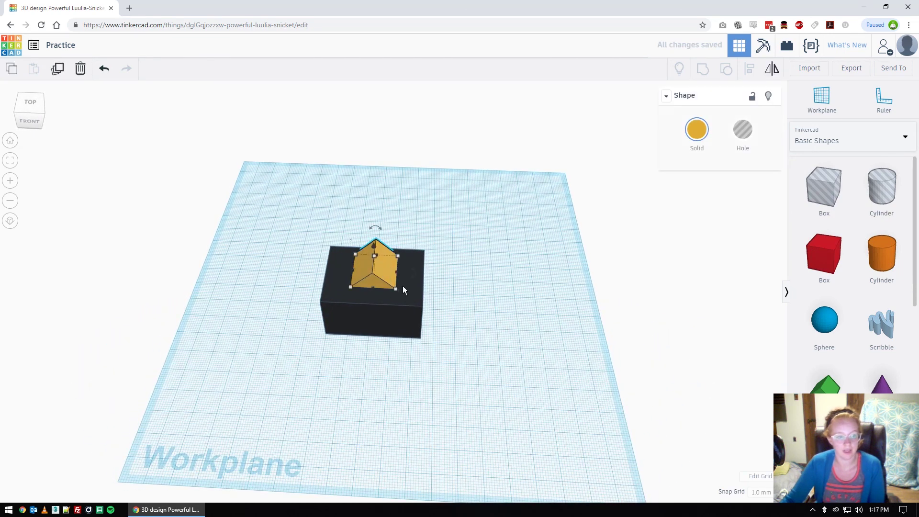
left_click_drag(395, 289, 418, 303)
left_click_drag(349, 300, 326, 298)
left_click_drag(418, 302, 422, 305)
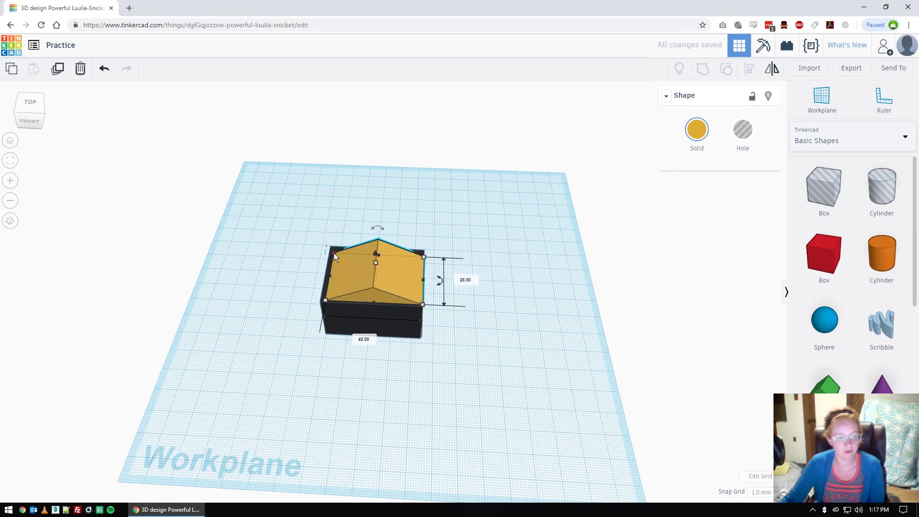
left_click_drag(330, 252, 331, 249)
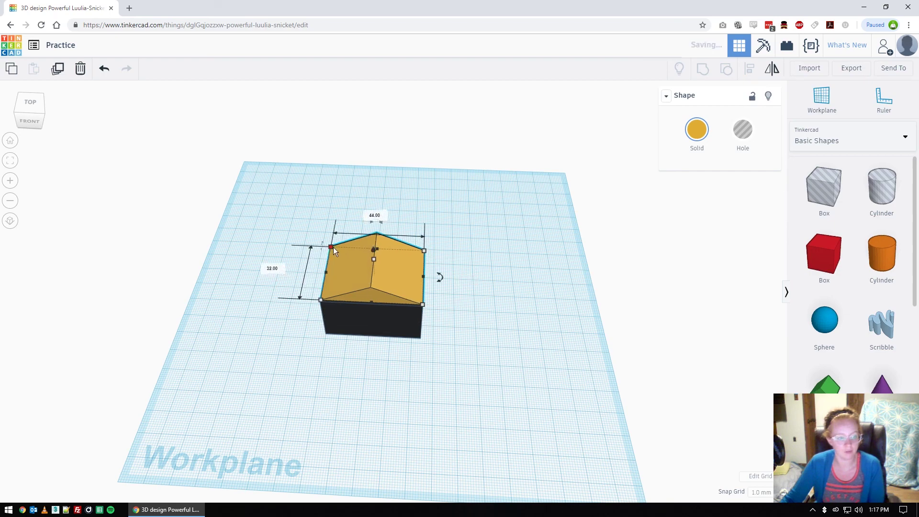
right_click_drag(442, 292, 508, 255)
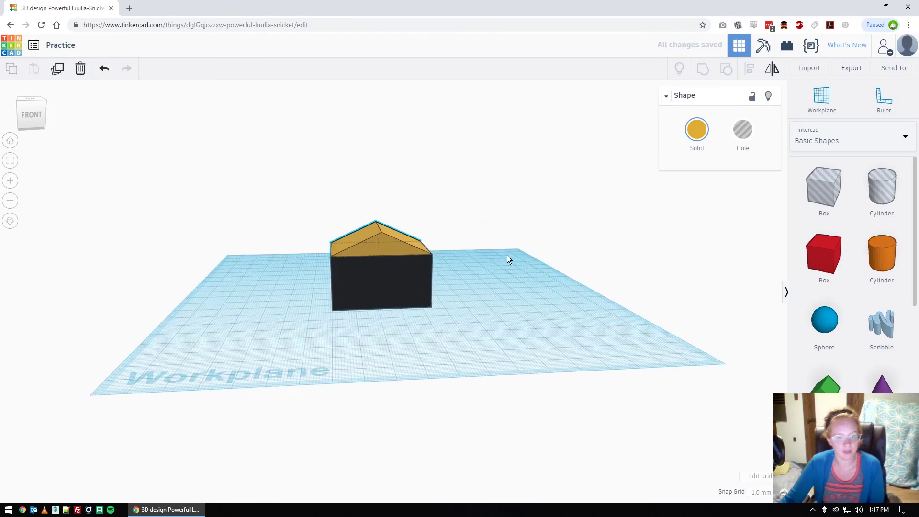